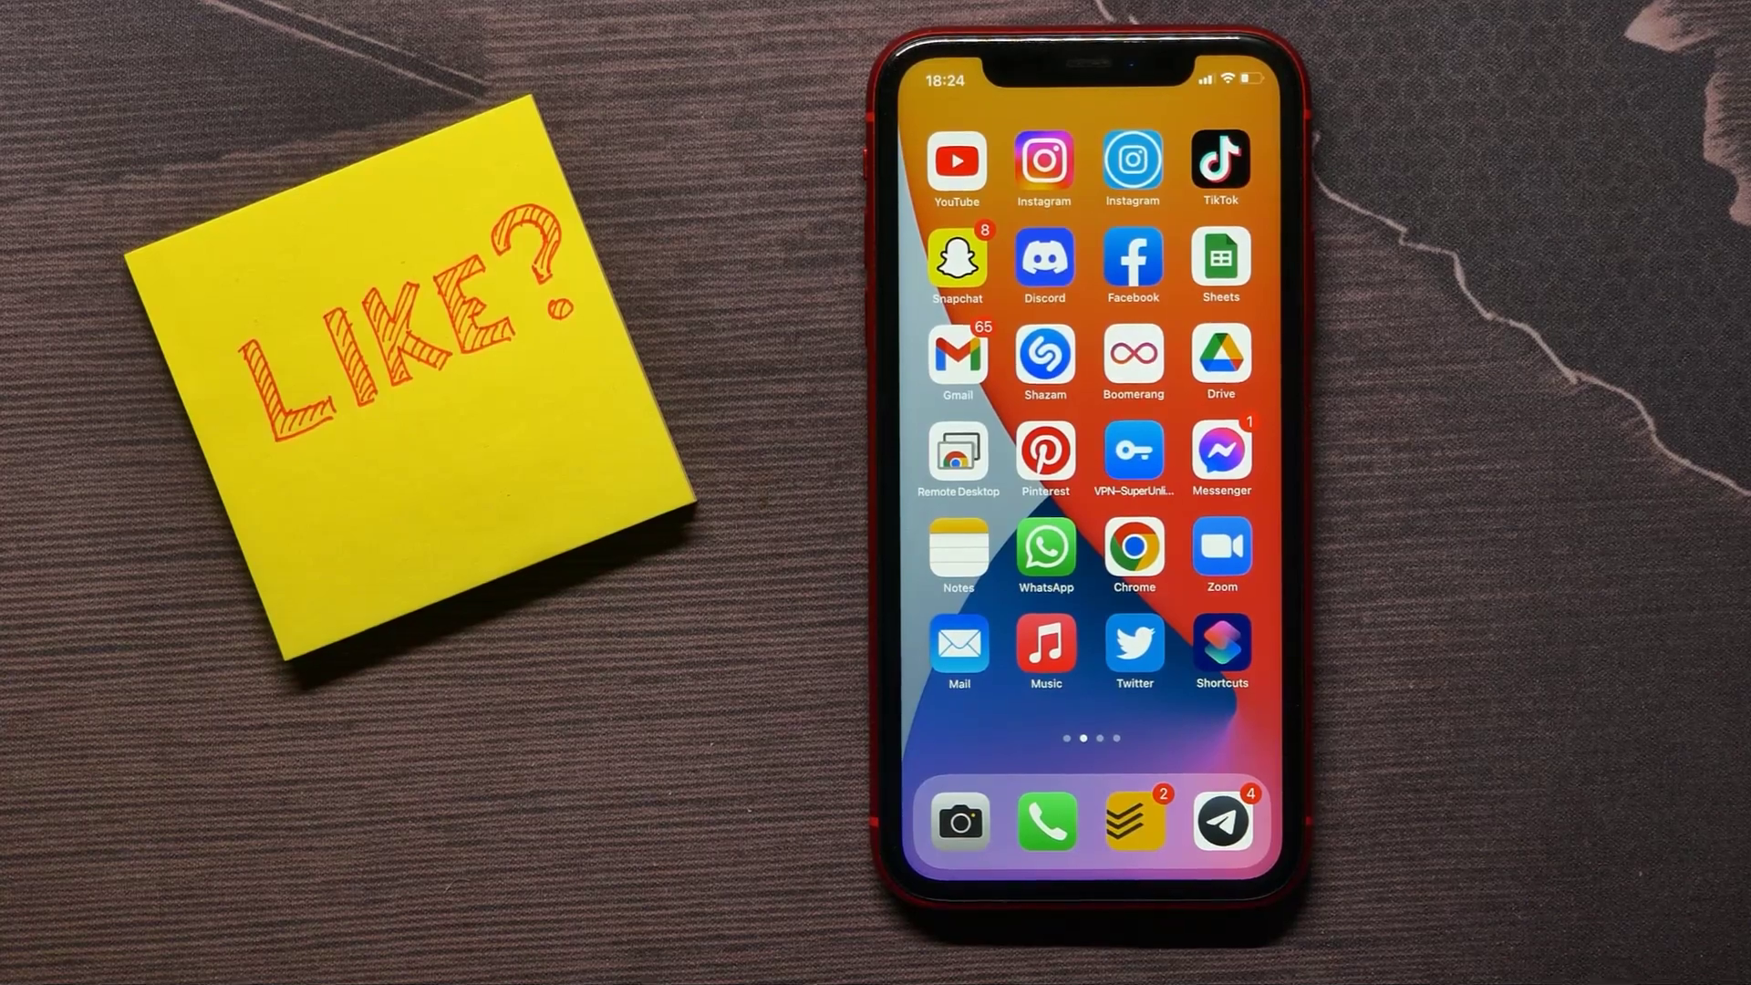
Reach History and privacy from the YouTube account menu's Settings.
{"action": "left_click", "coordinate": [957, 162]}
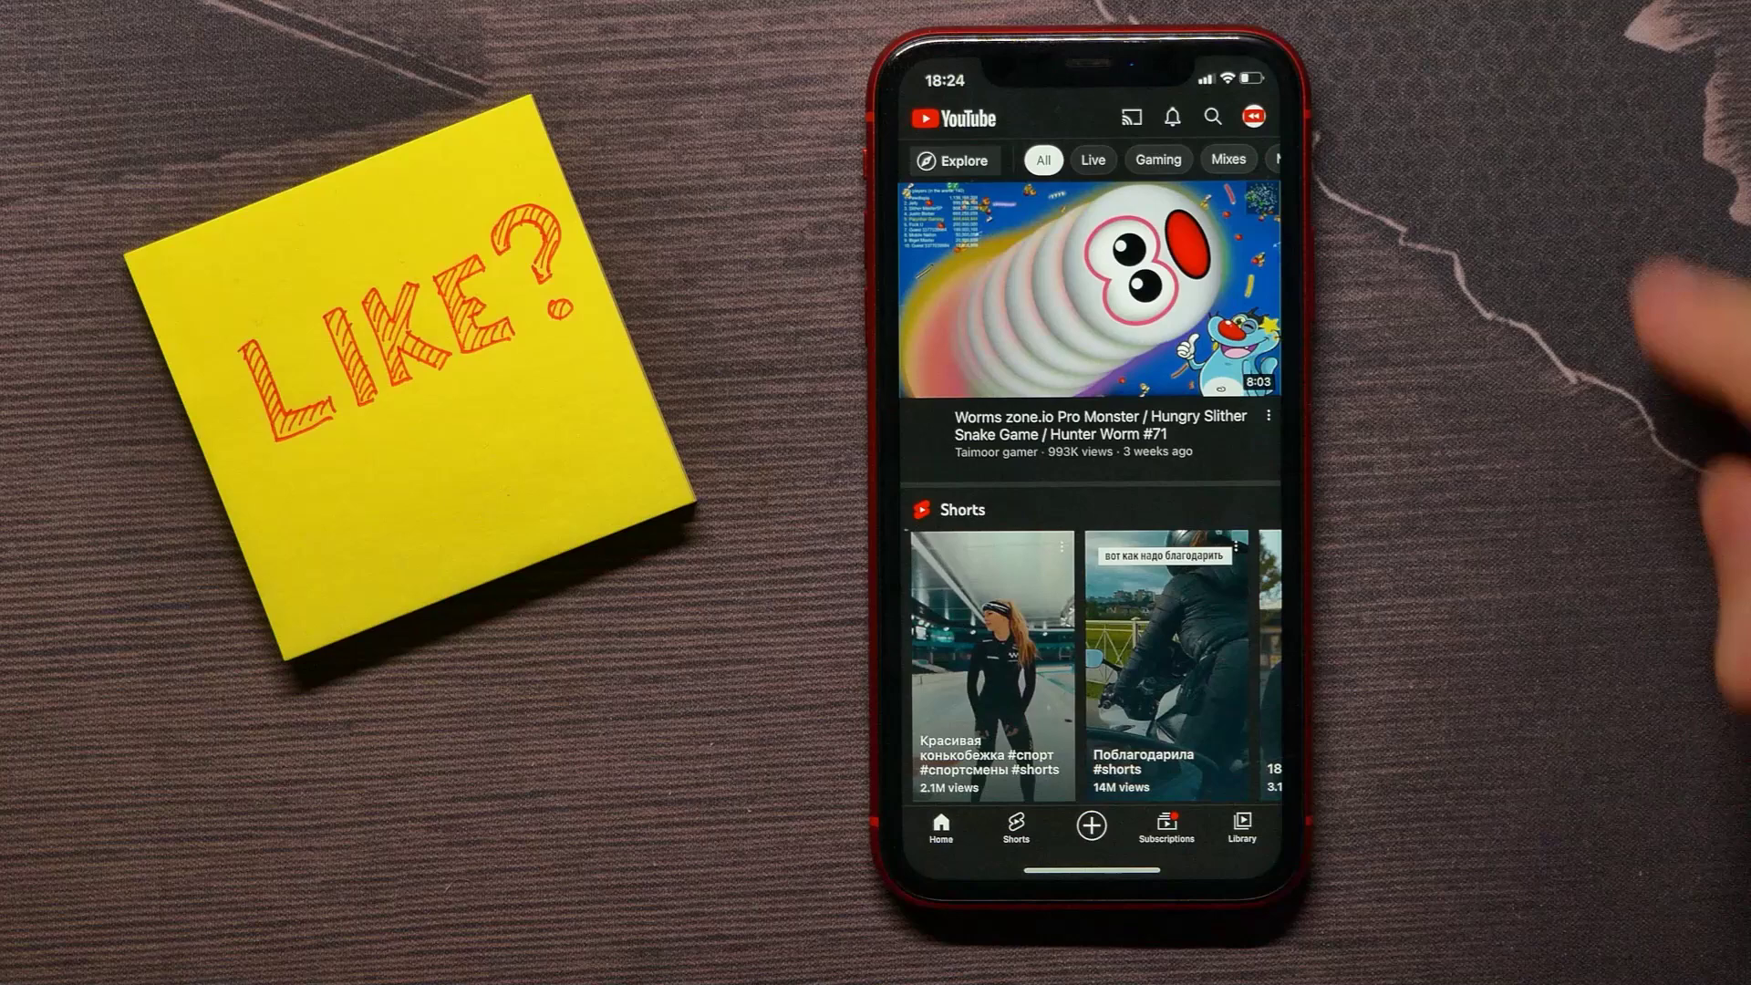
{"action": "scroll", "coordinate": [1280, 275], "scroll_direction": "down", "scroll_amount": 1}
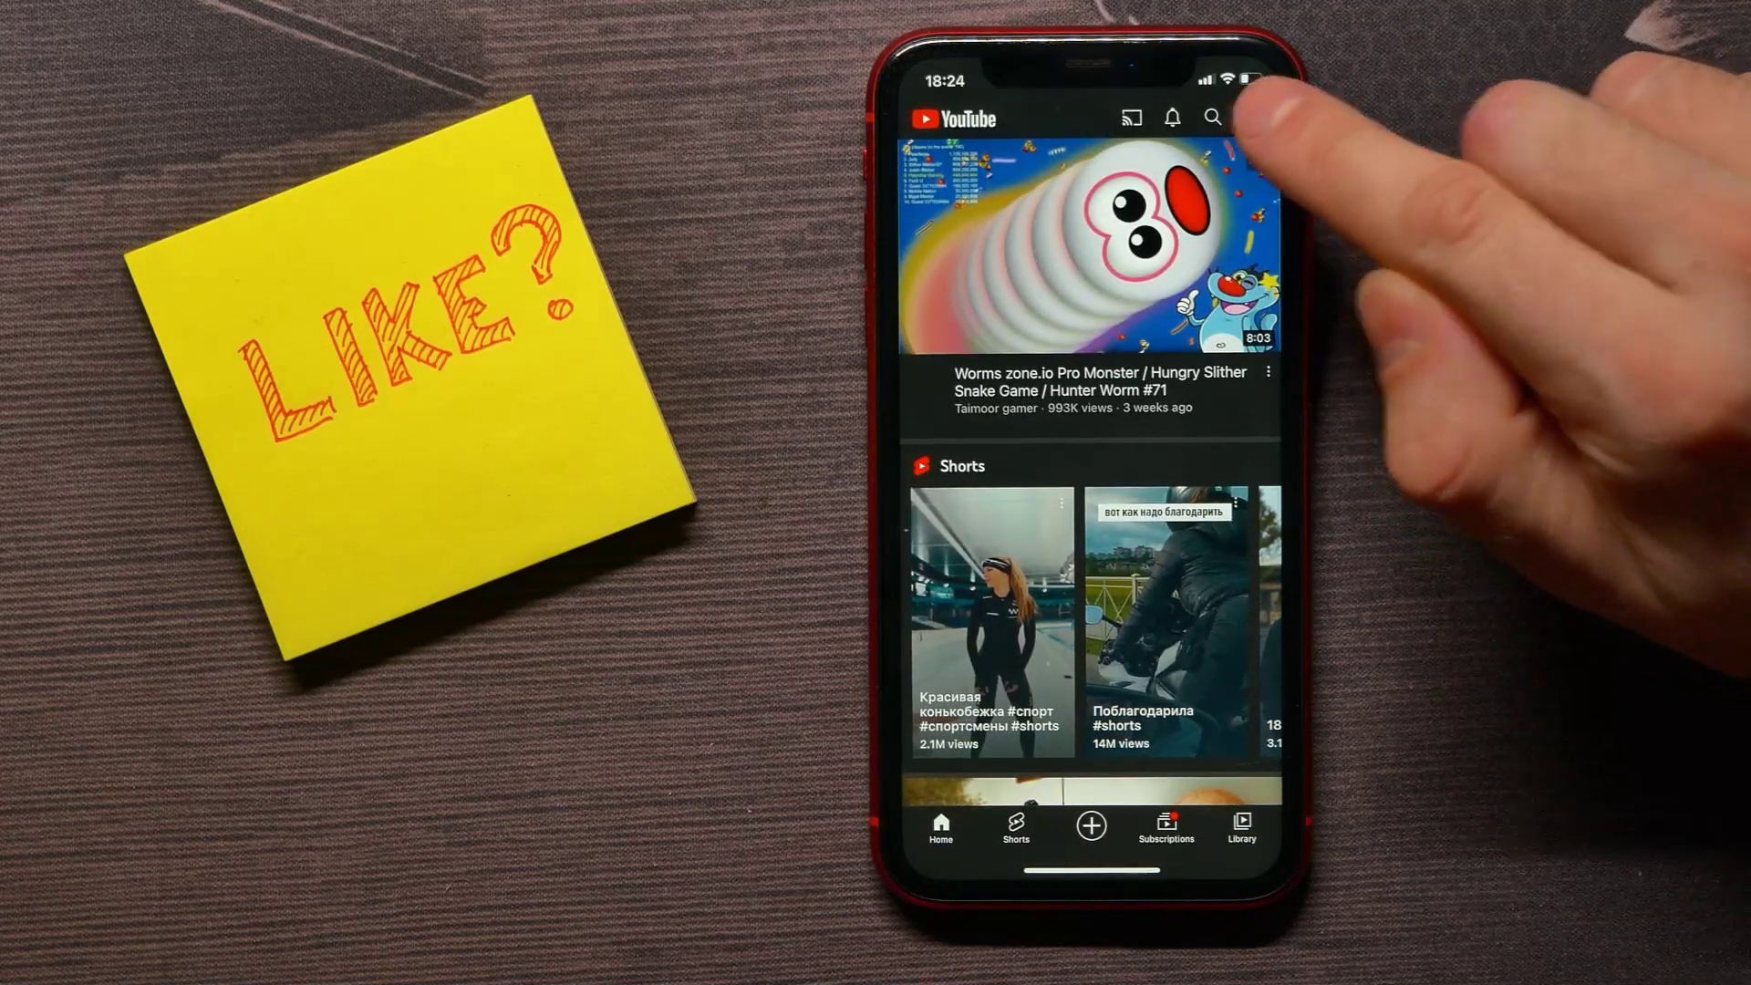
{"action": "left_click", "coordinate": [1249, 117]}
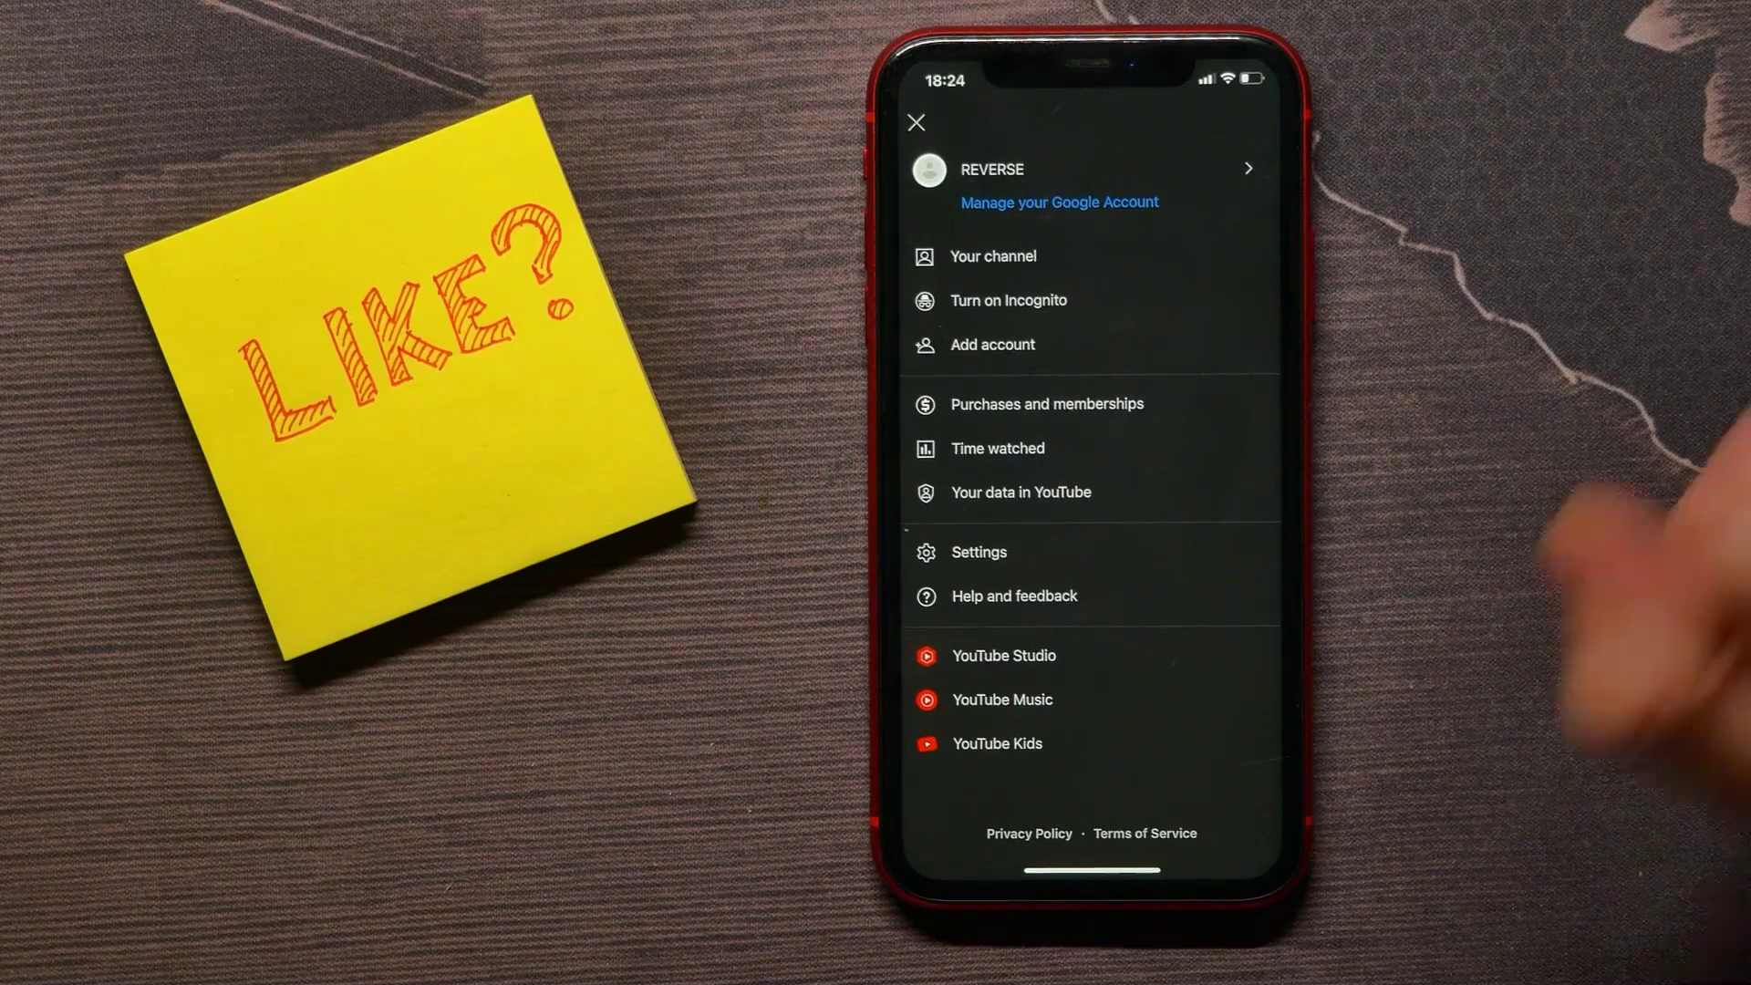
{"action": "left_click", "coordinate": [916, 123]}
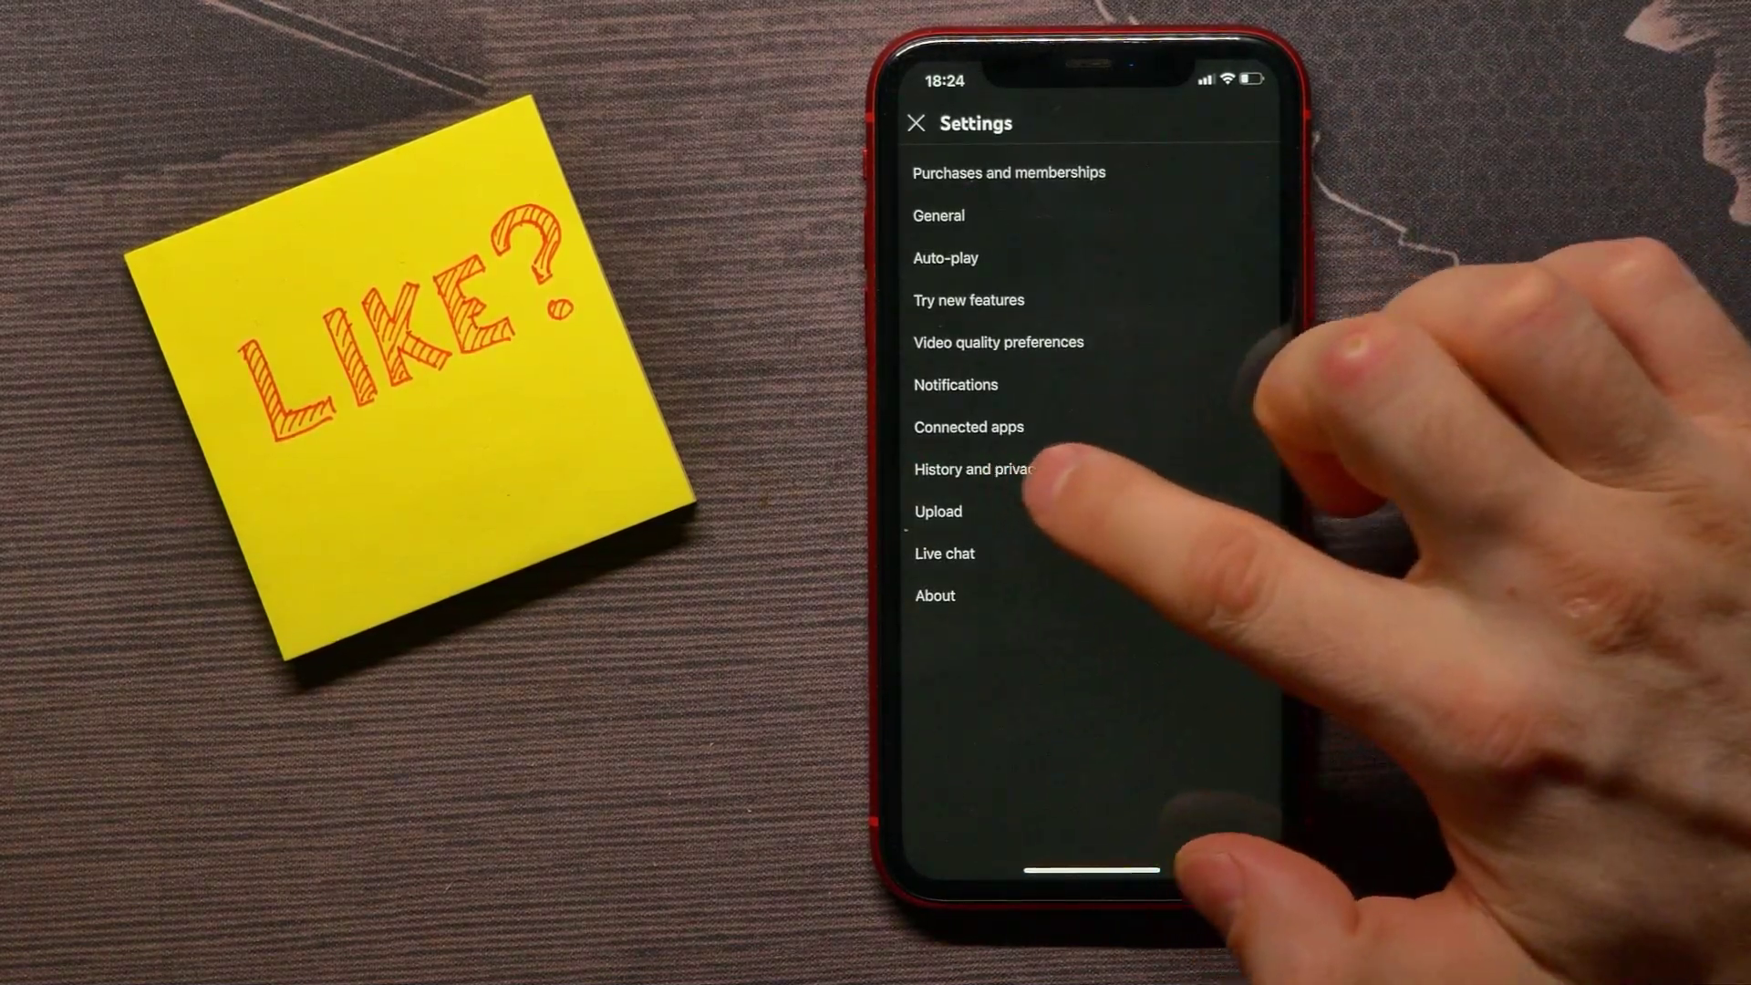
{"action": "left_click", "coordinate": [969, 470]}
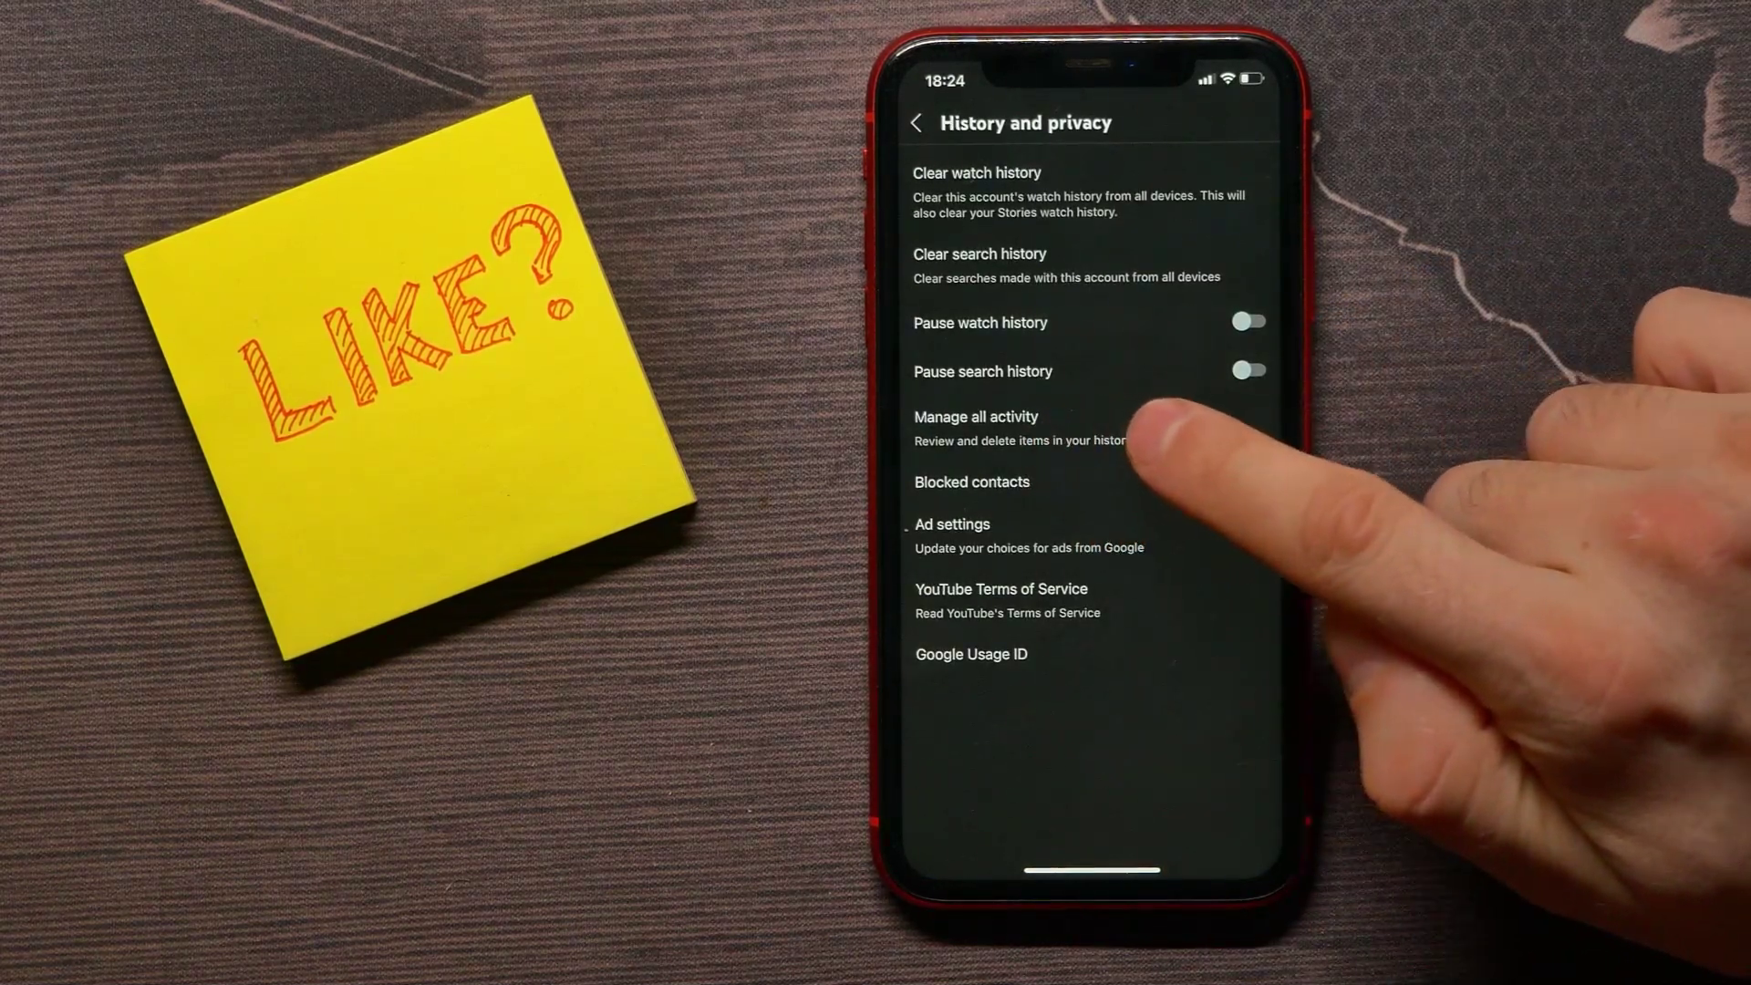
Go to Manage all activity and switch to the YouTube Interactions overview.
{"action": "left_click", "coordinate": [1144, 430]}
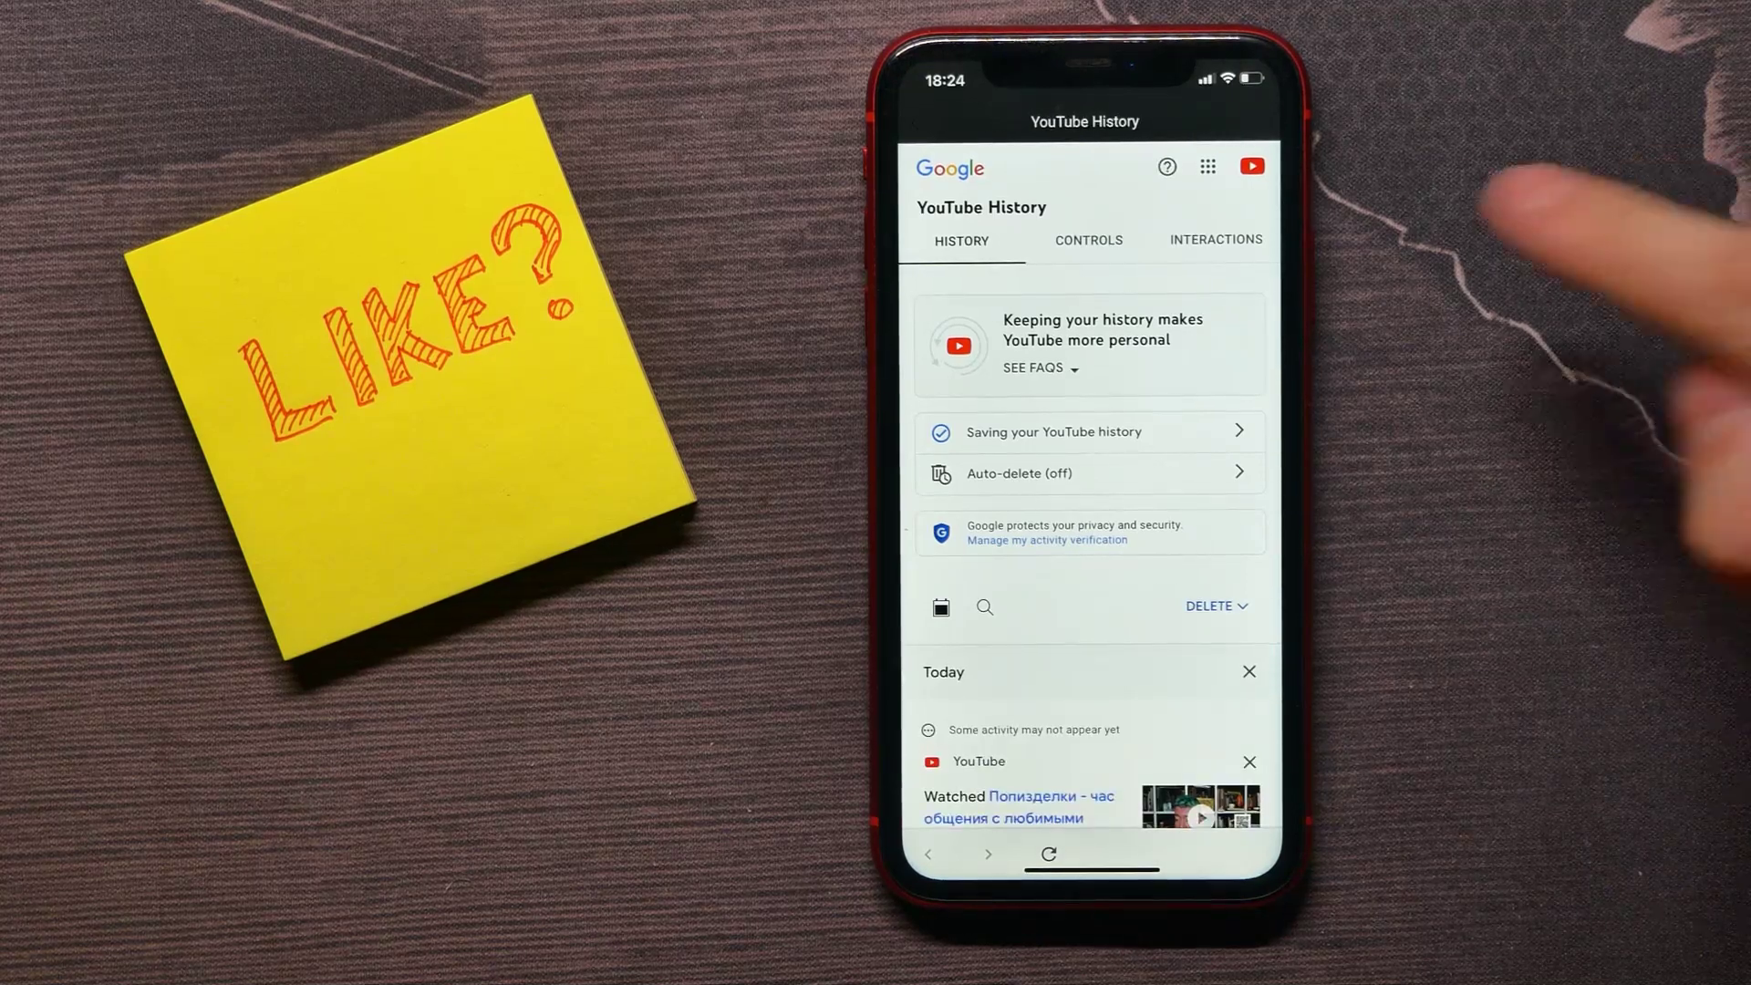
{"action": "left_click", "coordinate": [1217, 240]}
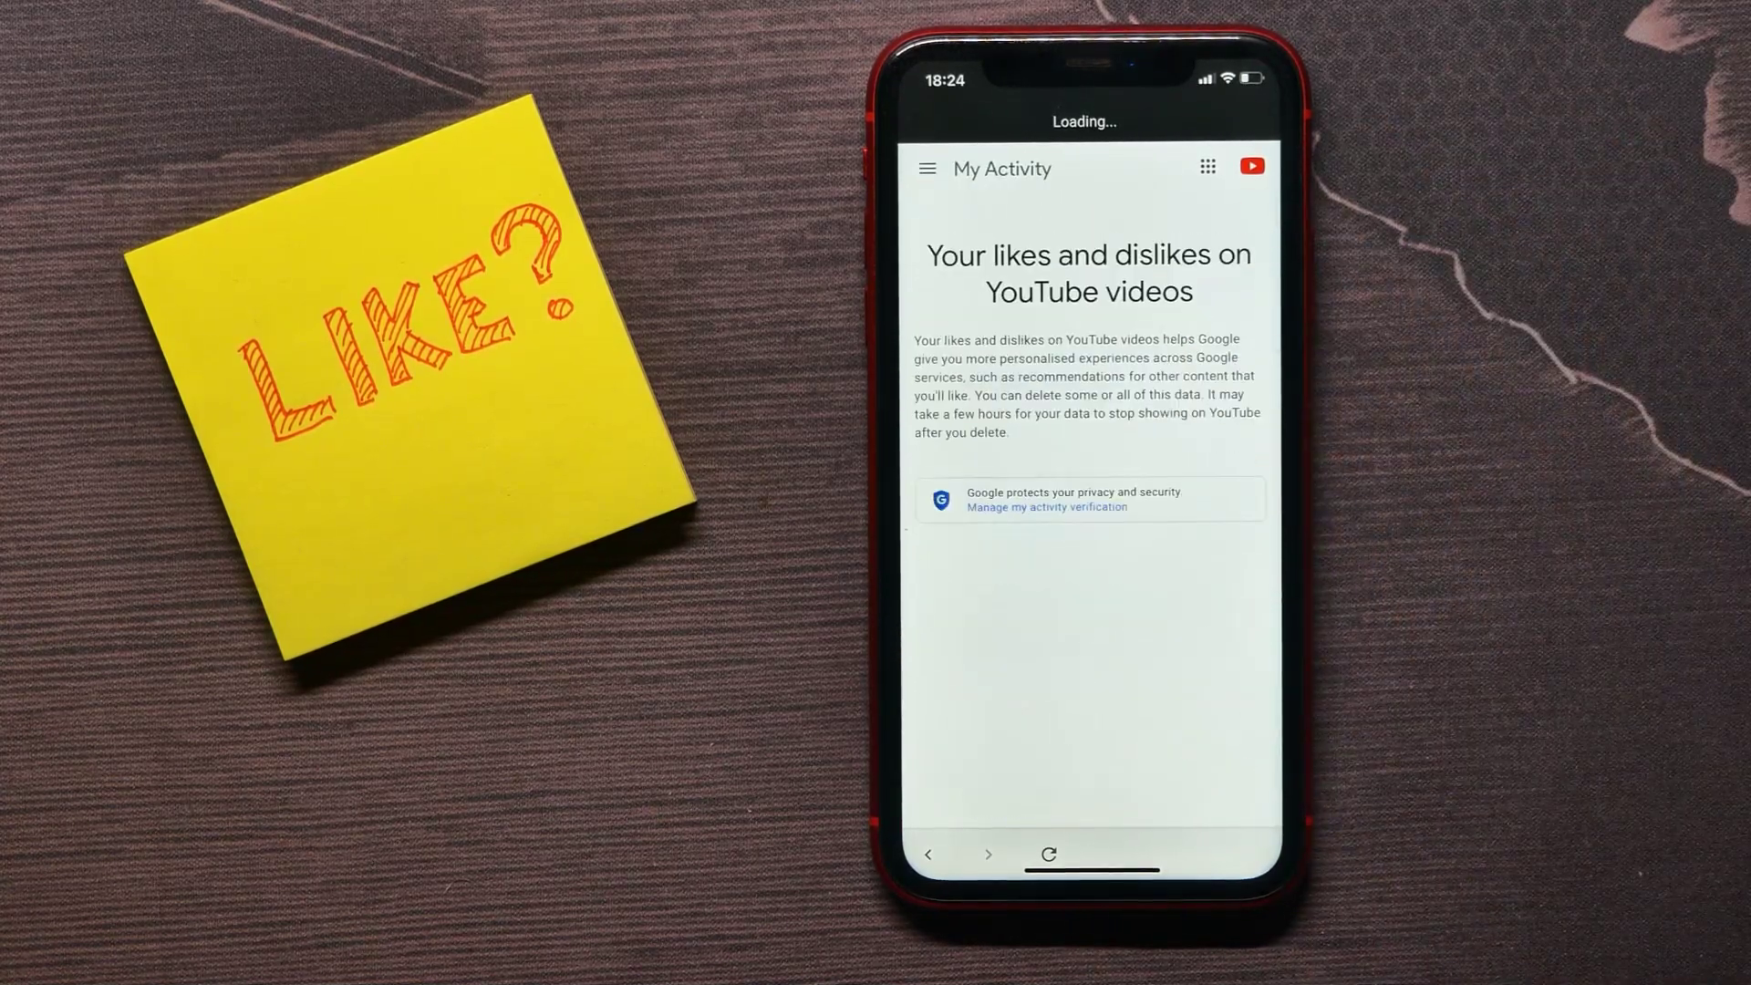
{"action": "scroll", "coordinate": [1156, 768], "scroll_direction": "down", "scroll_amount": 3}
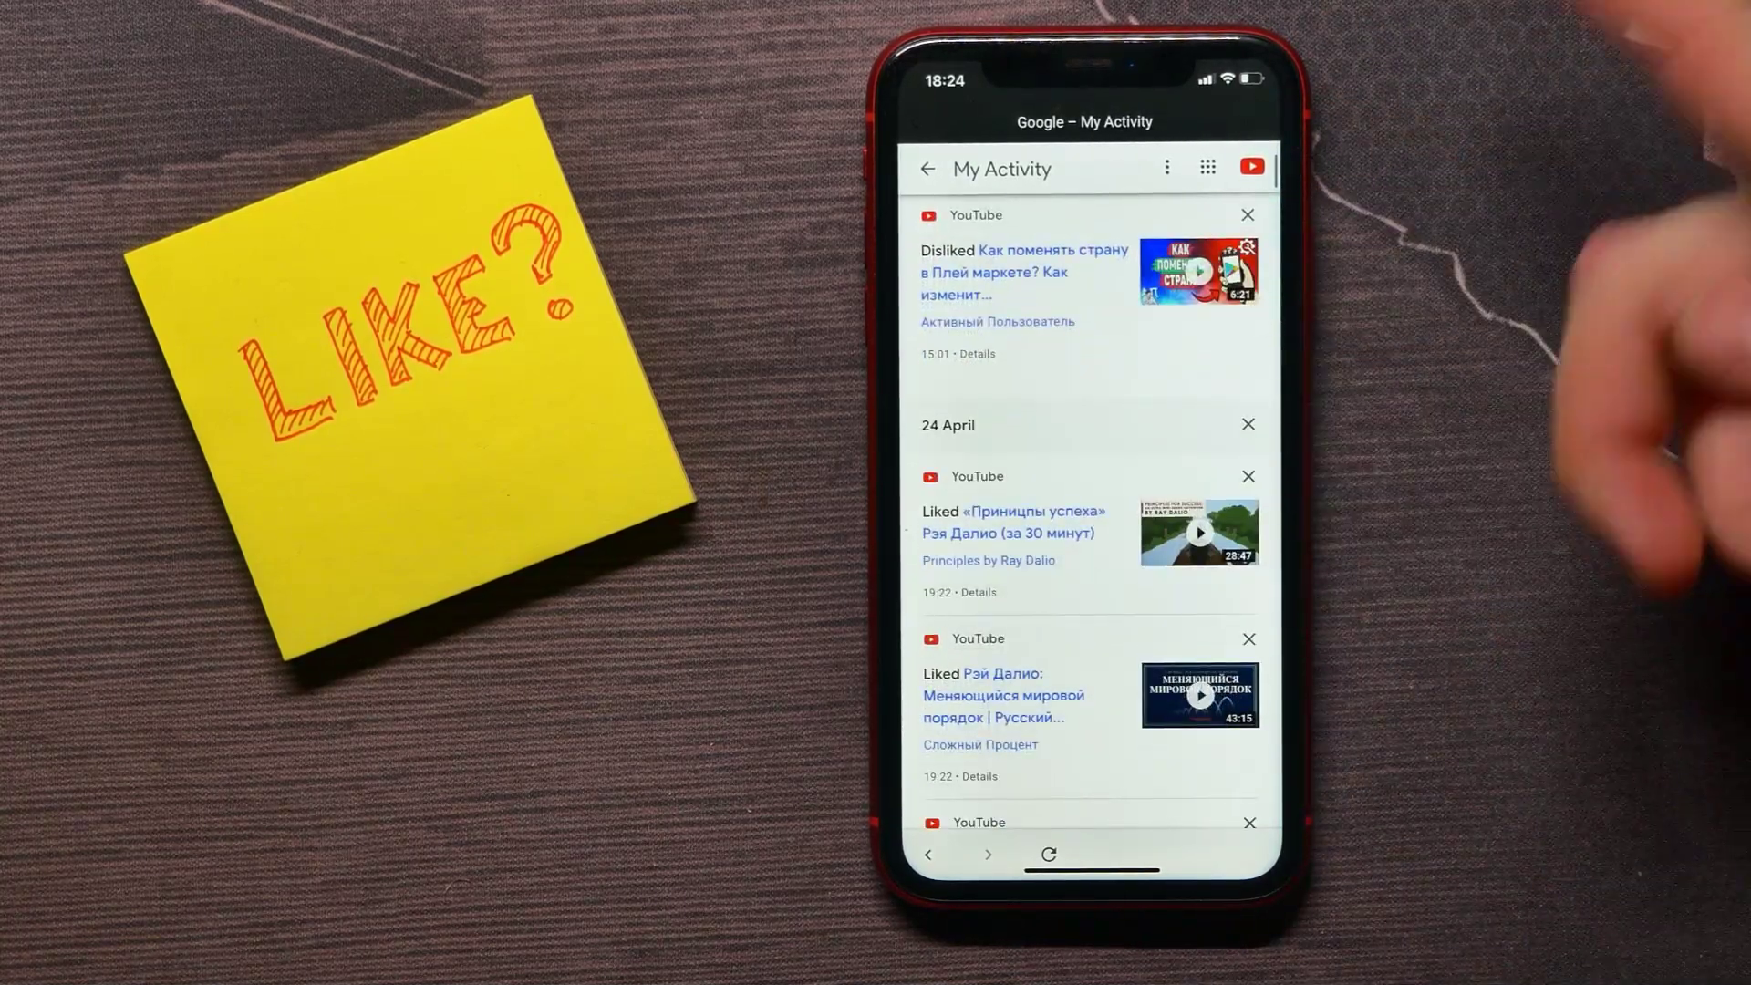
{"action": "scroll", "coordinate": [1091, 521], "scroll_direction": "up", "scroll_amount": 1}
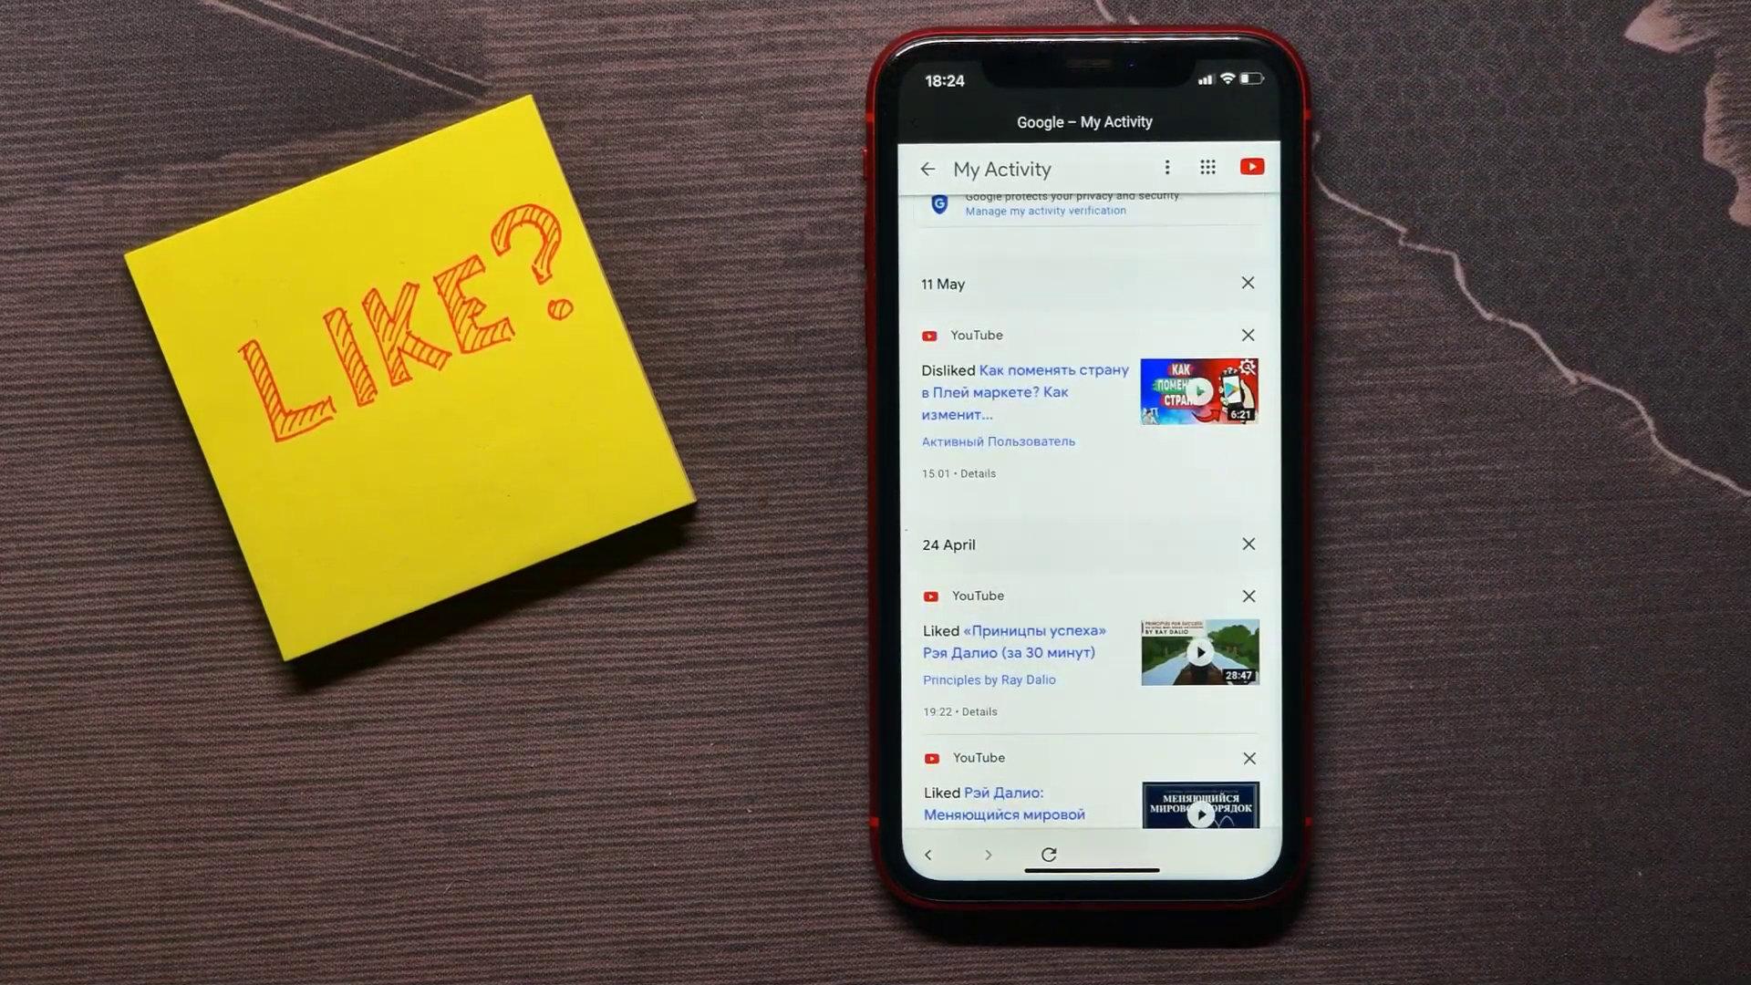
{"action": "scroll", "coordinate": [1173, 740], "scroll_direction": "down", "scroll_amount": 5}
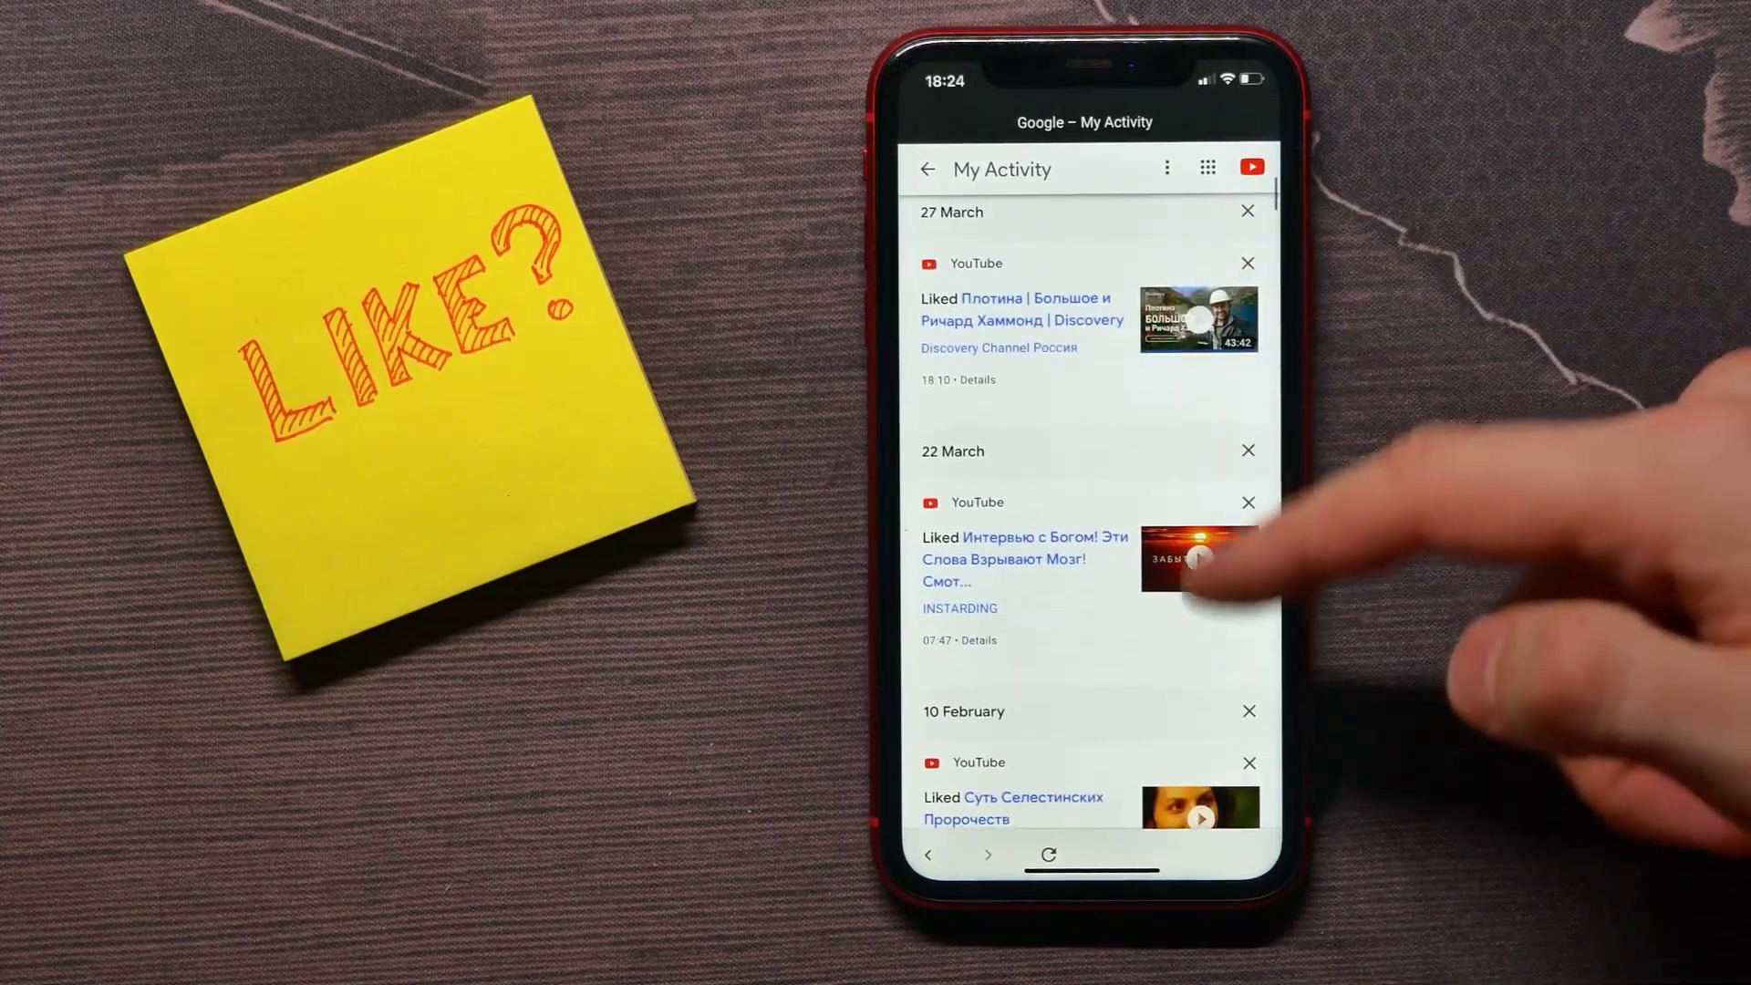
{"action": "scroll", "coordinate": [1183, 534], "scroll_direction": "down", "scroll_amount": 2}
{"action": "scroll", "coordinate": [1136, 569], "scroll_direction": "up", "scroll_amount": 2}
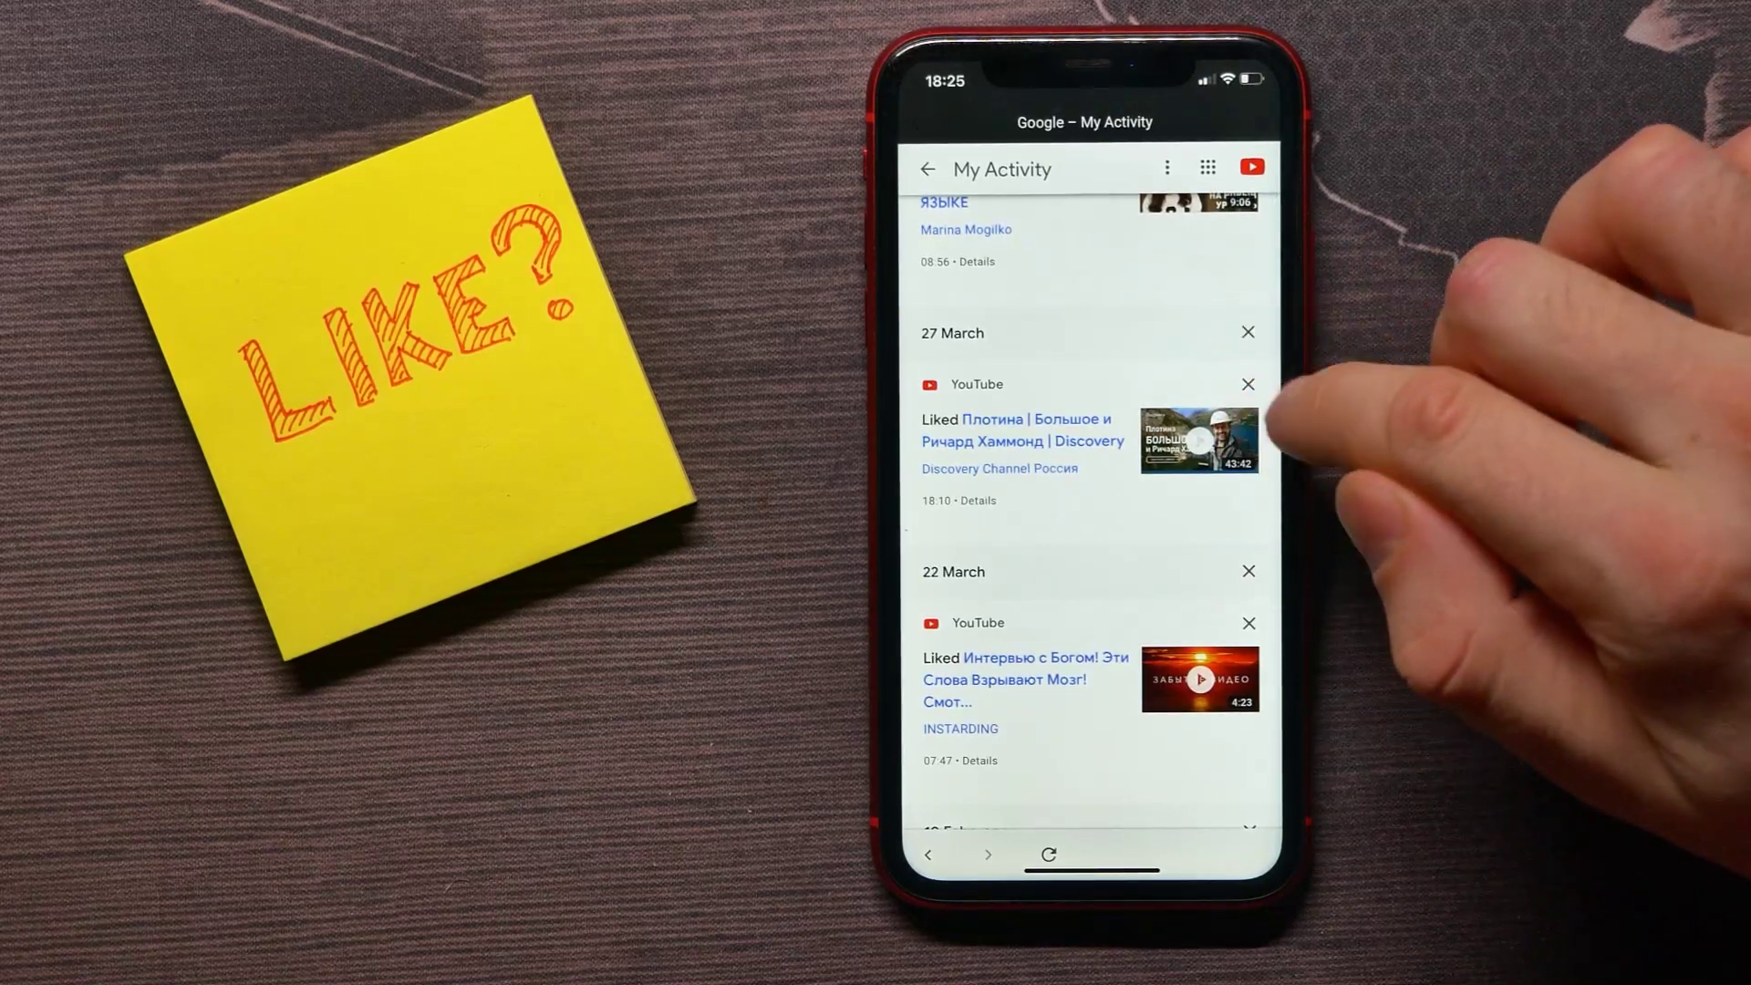
Delete the 27 March liked Discovery video entry with its X button.
{"action": "left_click", "coordinate": [1247, 385]}
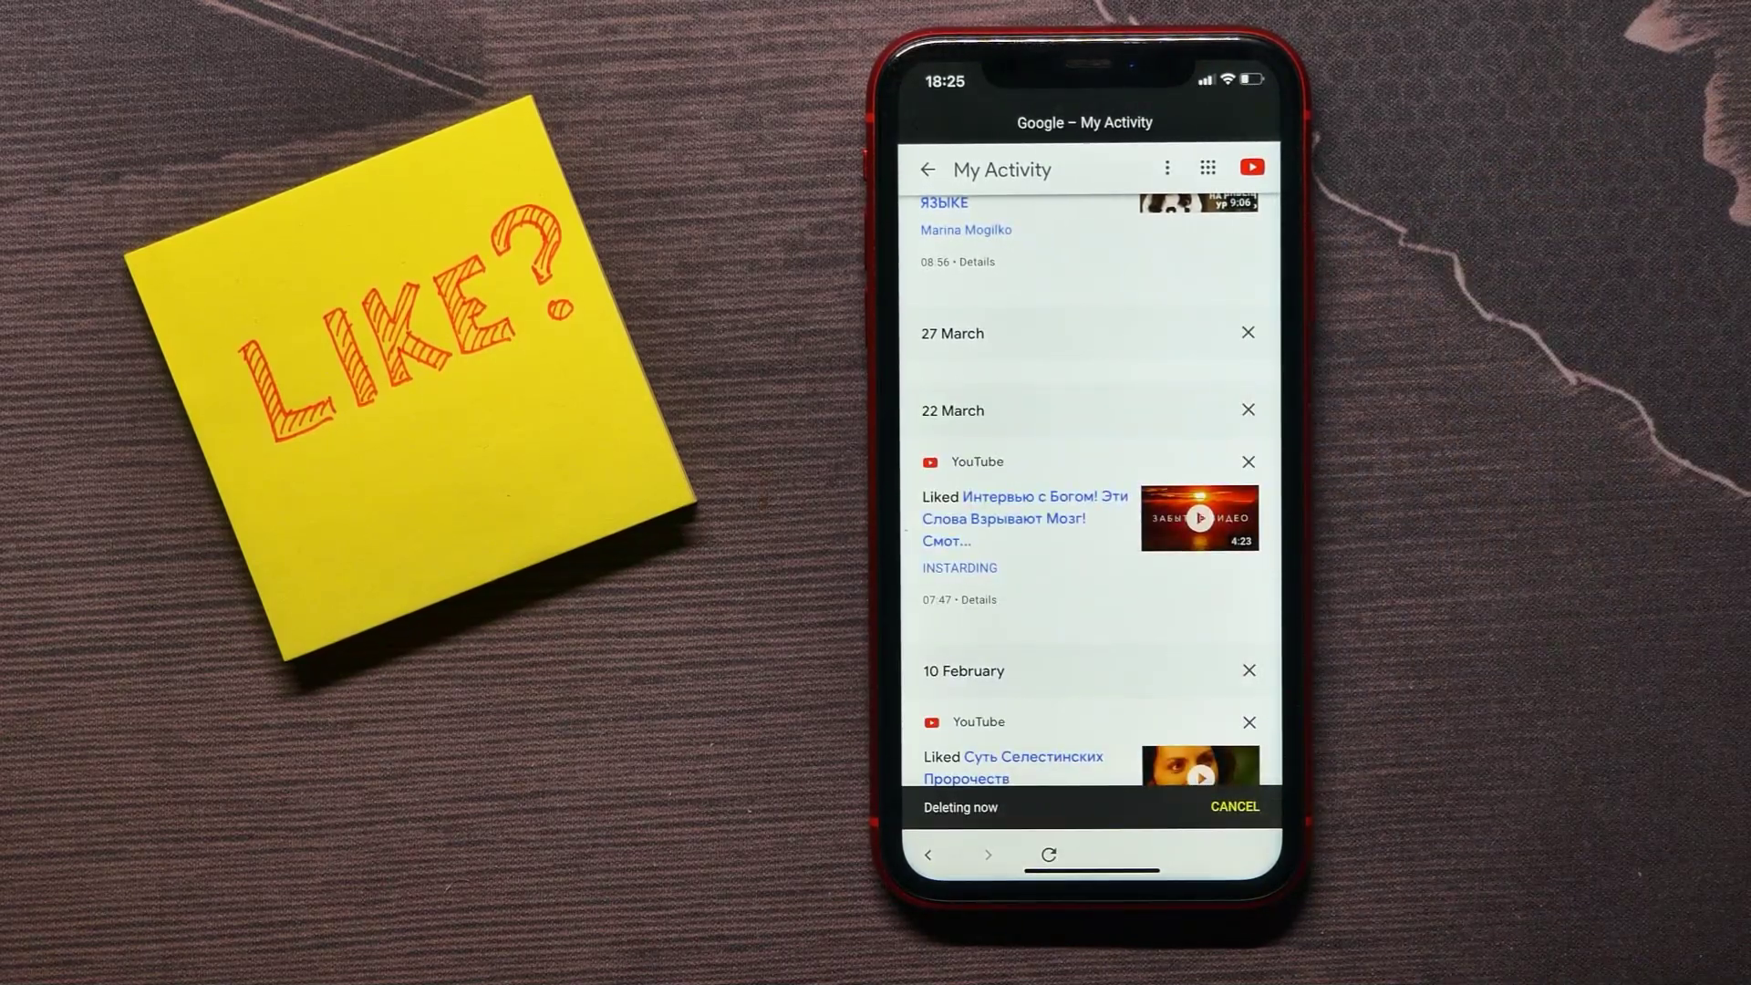